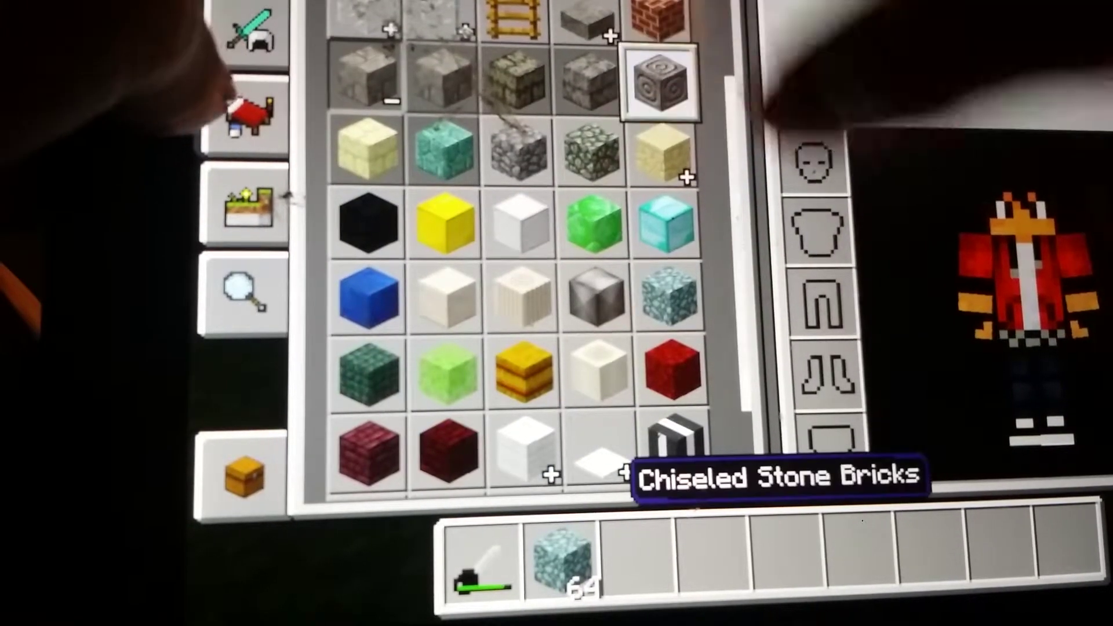
Step: Add Chiseled Stone Bricks and a Birch Door to the hotbar from the creative inventory
left_click(639, 557)
left_click(248, 235)
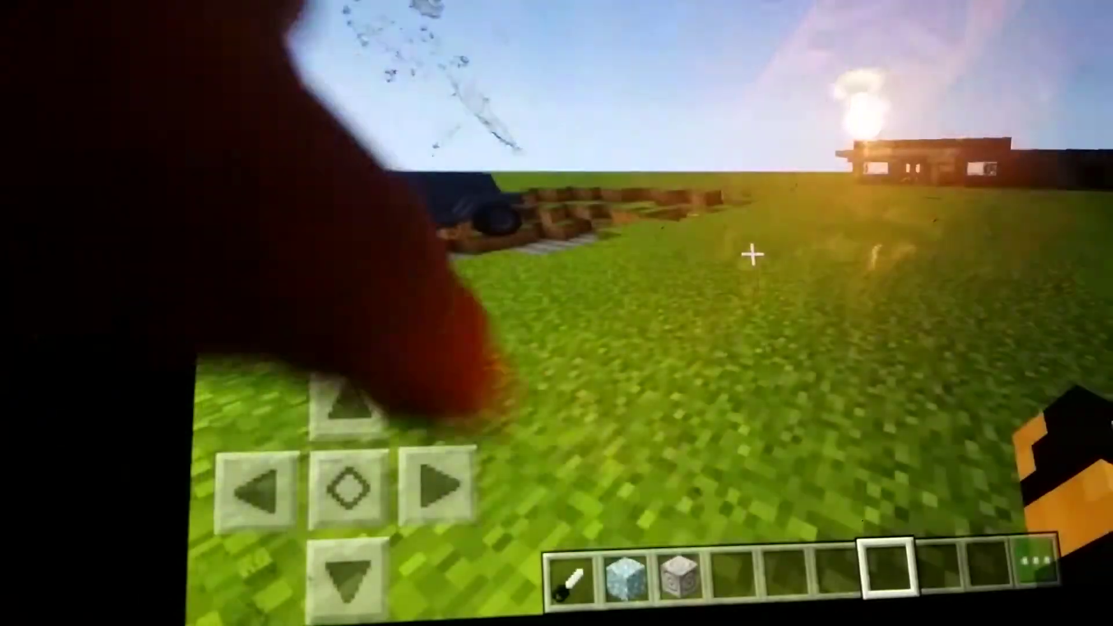
left_click(626, 570)
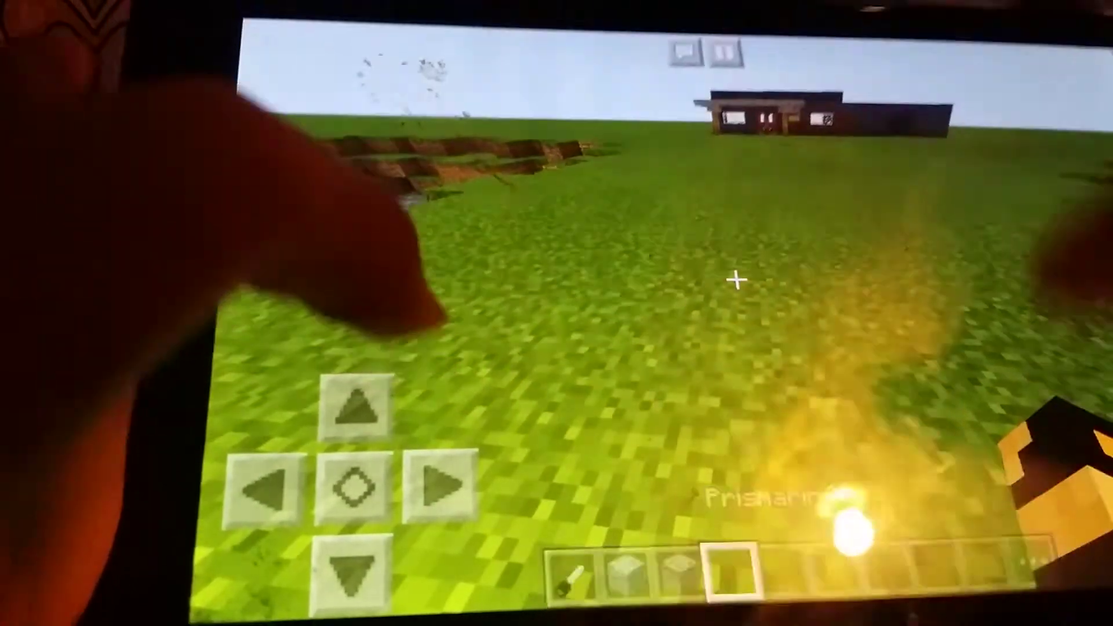
left_click(1031, 567)
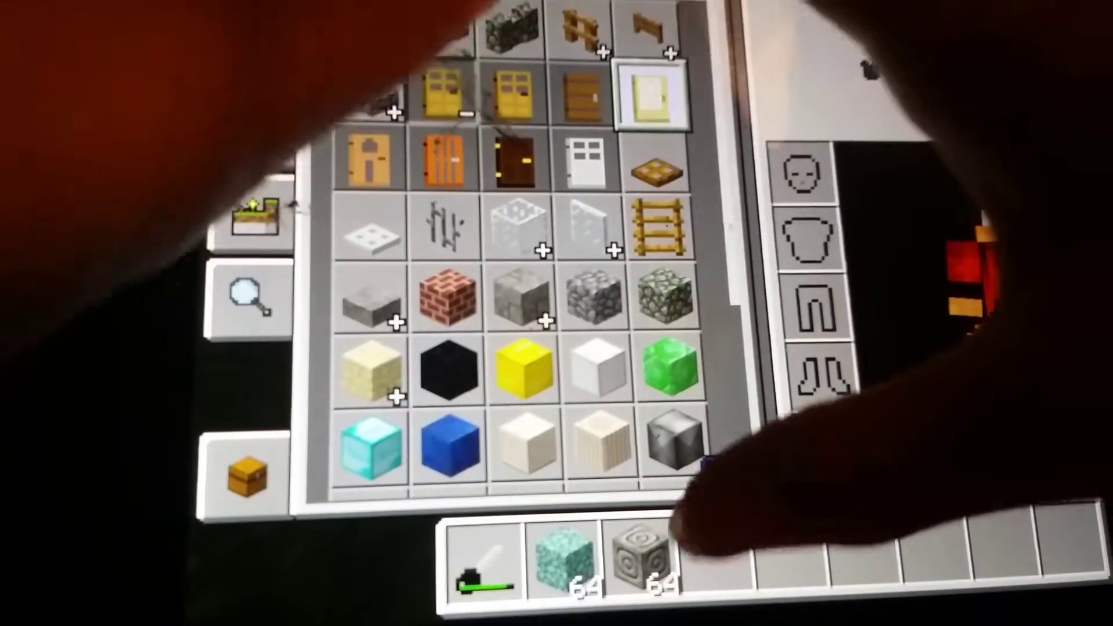
left_click(650, 97)
left_click(248, 217)
Step: Equip Prismarine and start a row of Prismarine blocks on the grass
left_click(626, 570)
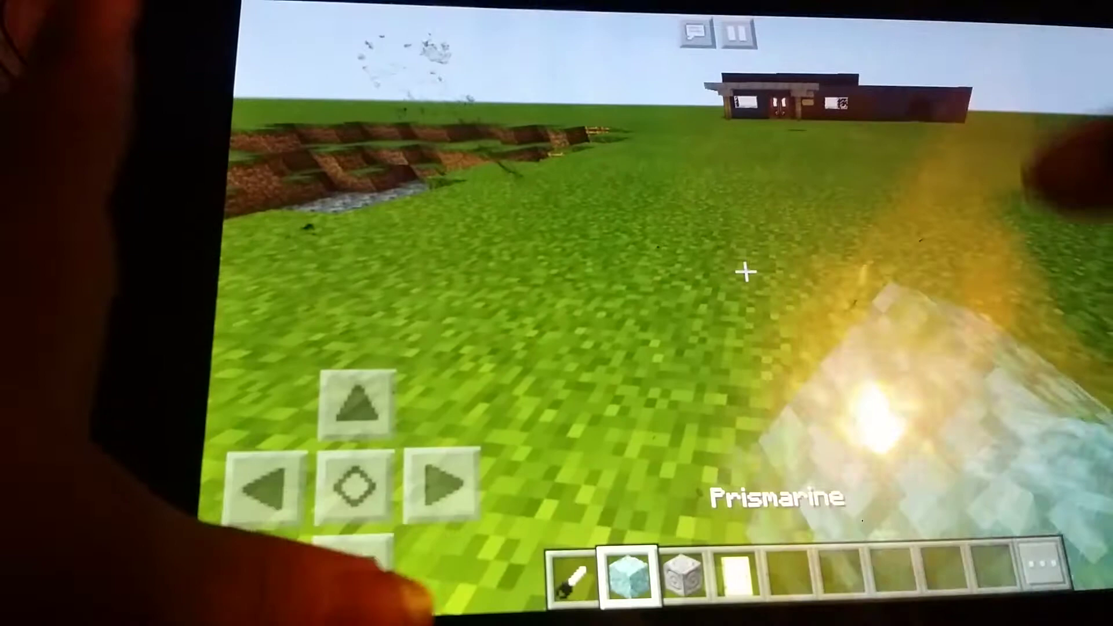
left_click(744, 331)
left_click(744, 348)
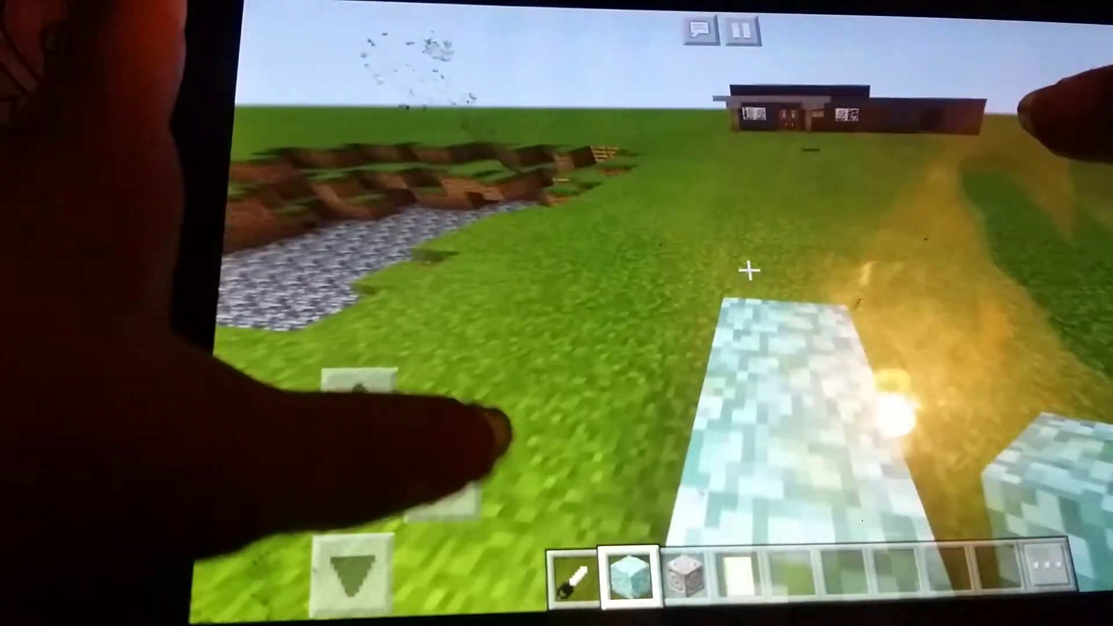